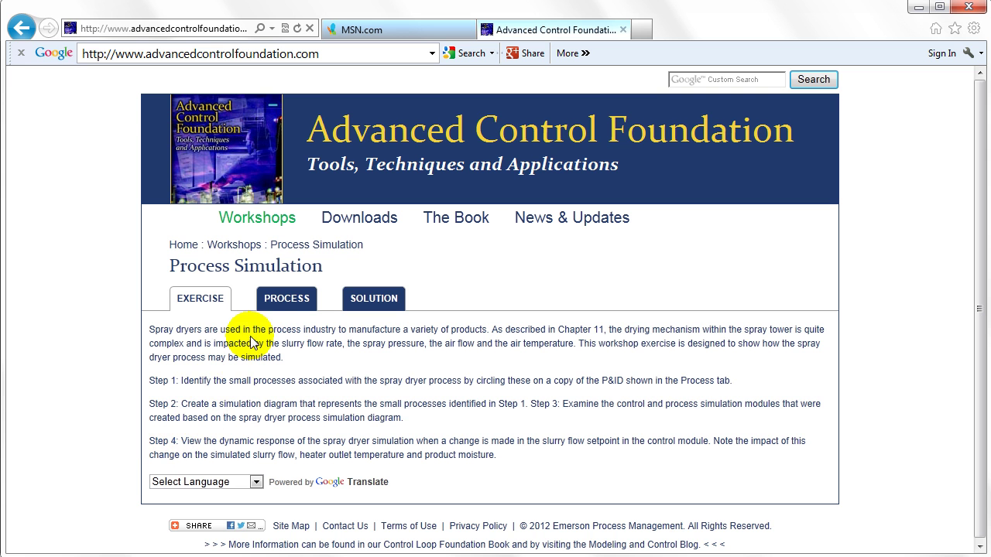
- Show the spray dryer P&ID on the PROCESS tab and scroll to see the whole diagram
{"action": "left_click", "coordinate": [293, 310]}
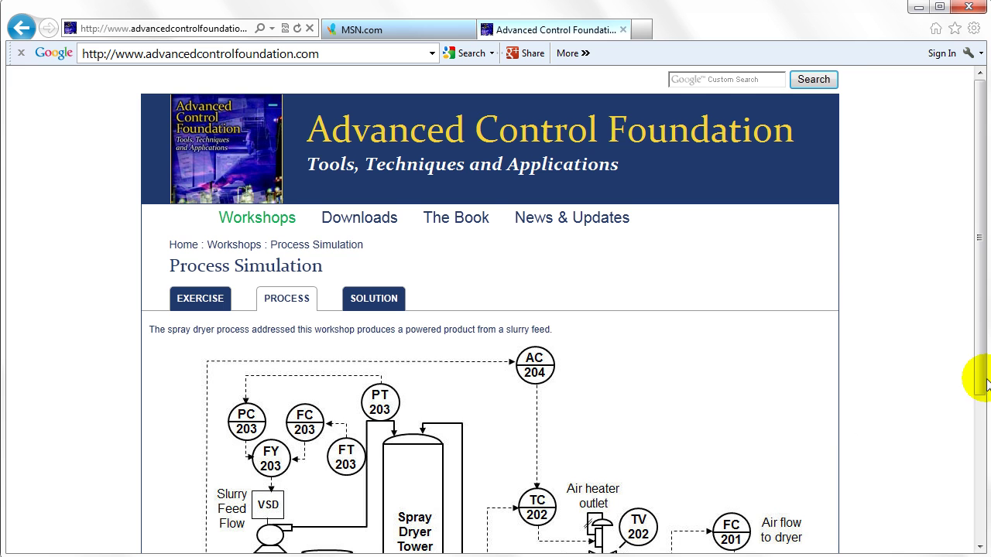
{"action": "scroll", "coordinate": [975, 404], "scroll_direction": "down", "scroll_amount": 3}
{"action": "scroll", "coordinate": [977, 511], "scroll_direction": "down", "scroll_amount": 1}
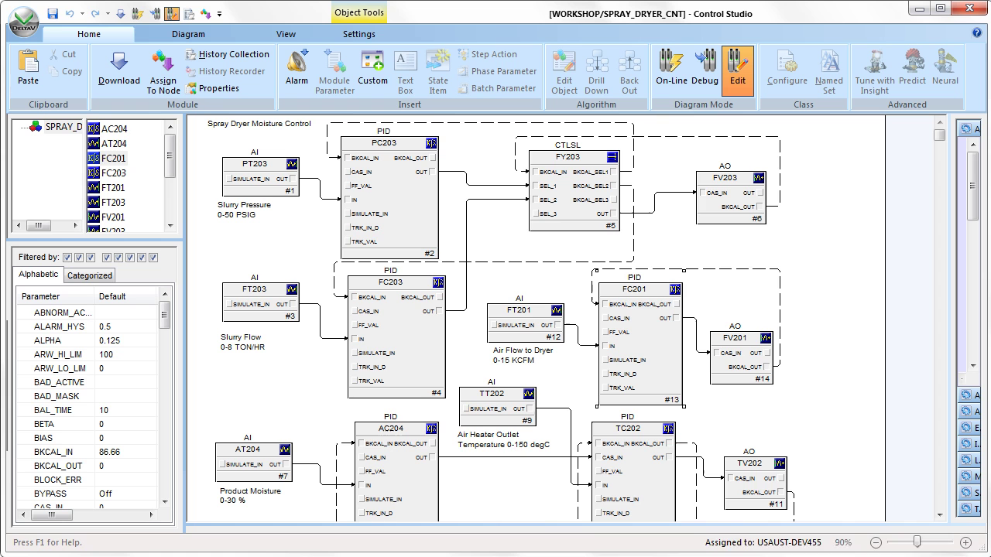
- Bring the SPRAY_DRYER_SIM Control Studio window to the front
{"action": "left_click", "coordinate": [772, 553]}
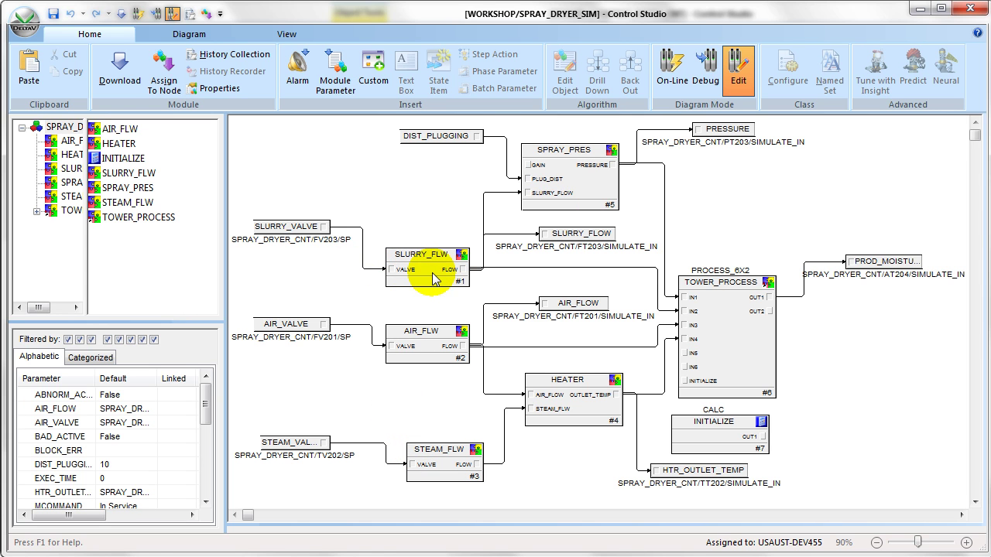
{"action": "double_click", "coordinate": [432, 278]}
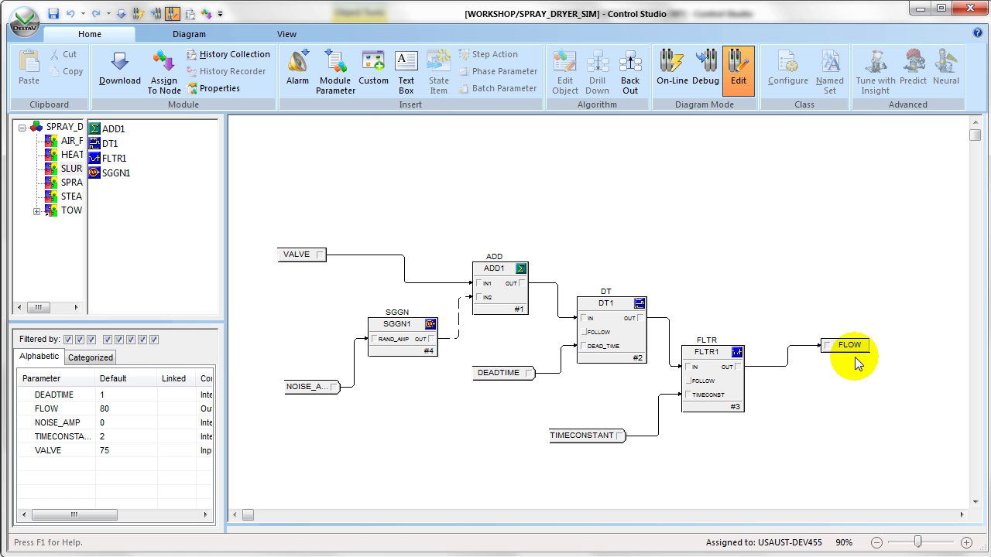
{"action": "left_click", "coordinate": [69, 128]}
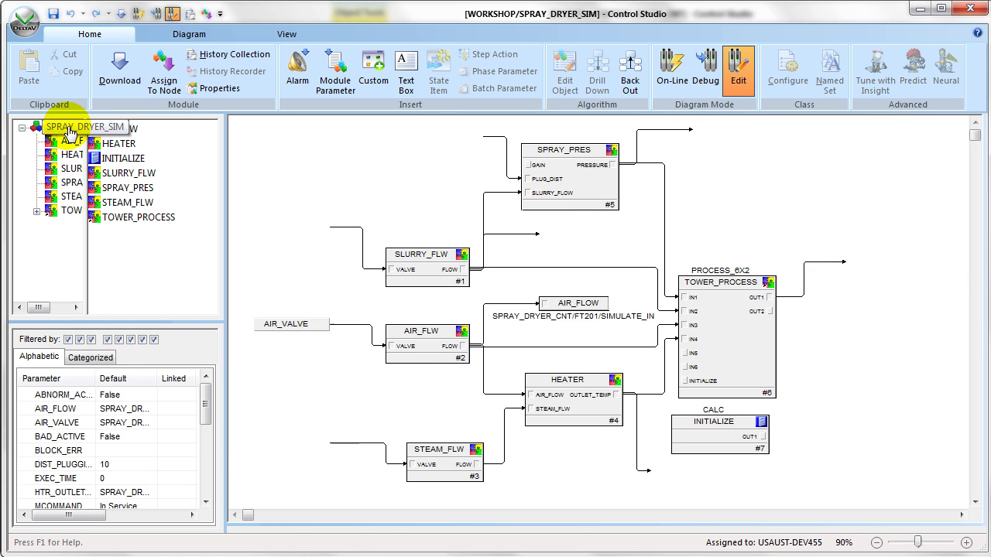
{"action": "double_click", "coordinate": [423, 354]}
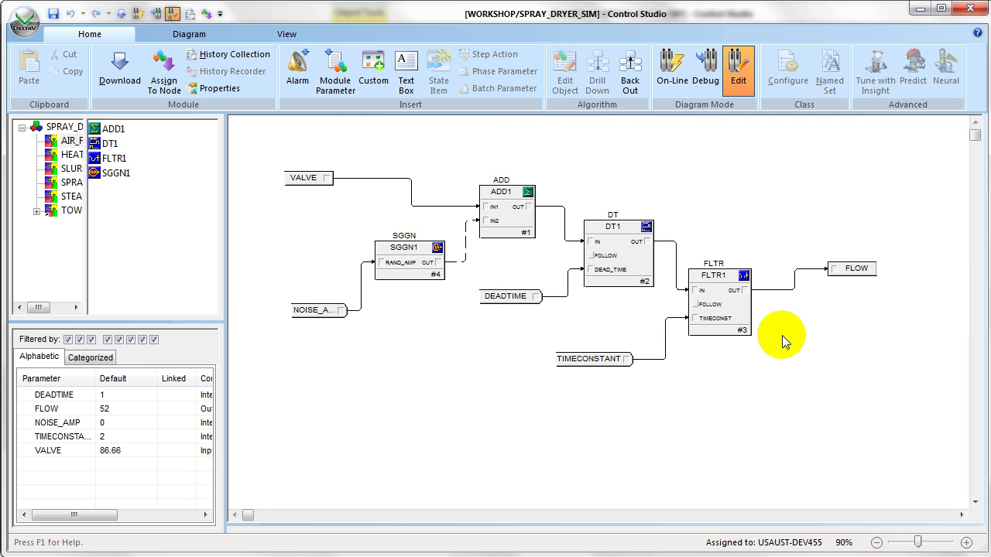
{"action": "left_click", "coordinate": [37, 129]}
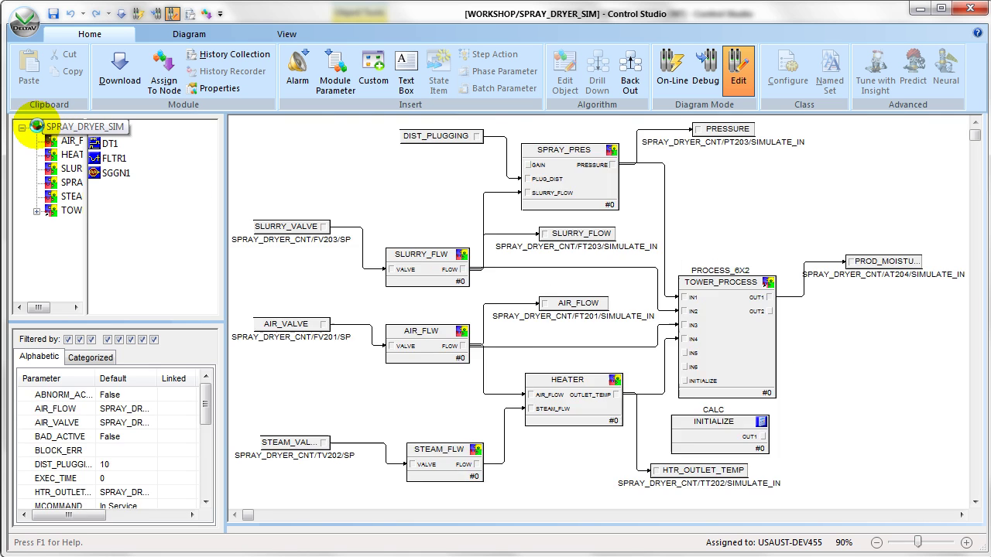
{"action": "double_click", "coordinate": [442, 473]}
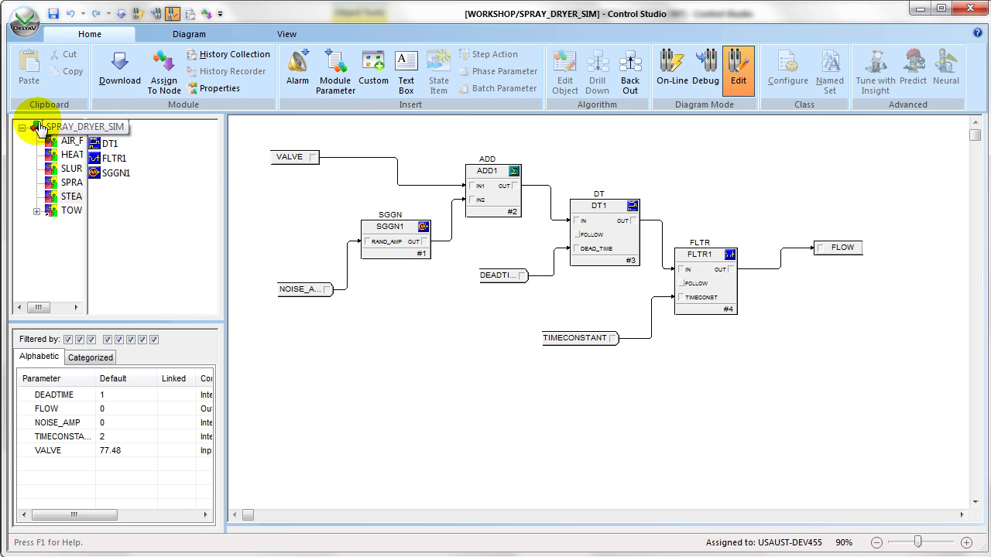
{"action": "left_click", "coordinate": [40, 130]}
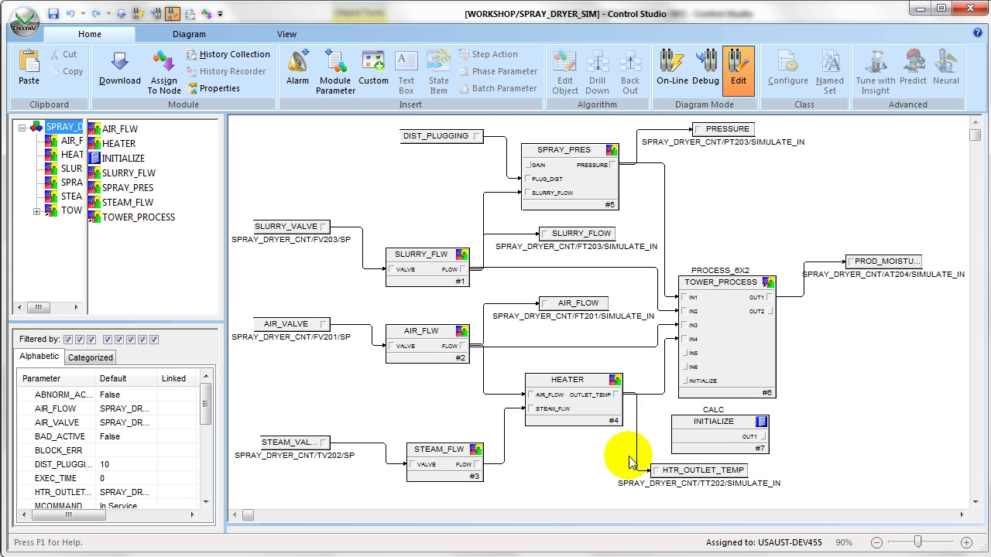
{"action": "double_click", "coordinate": [579, 408]}
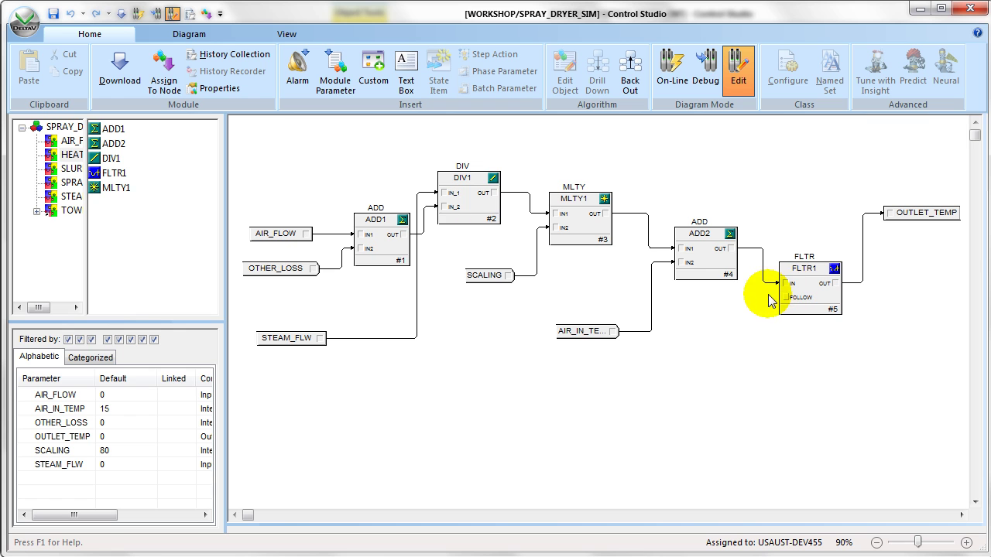
{"action": "left_click", "coordinate": [37, 126]}
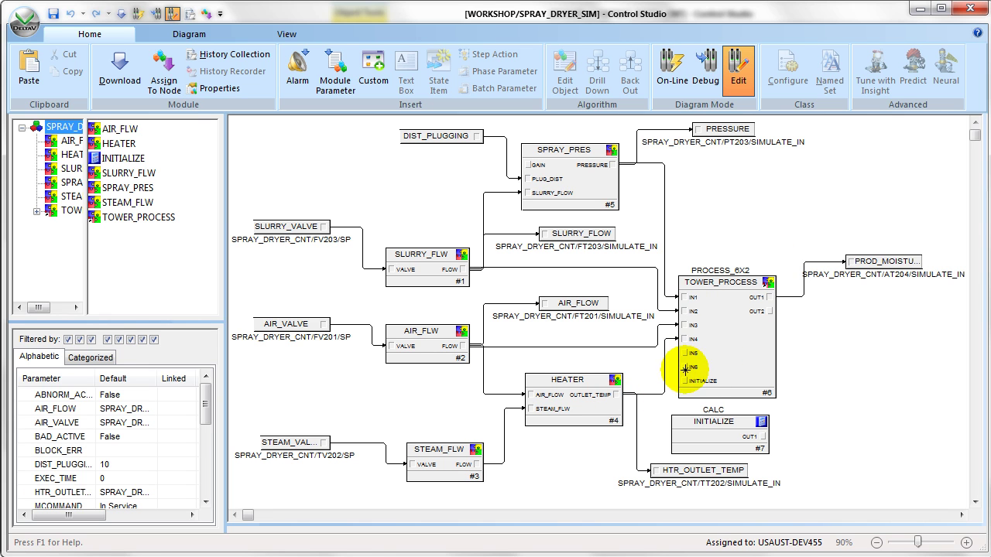
- Drill into the TOWER_PROCESS composite block, then its OUT_1 and DYNAMICS1 internals
{"action": "double_click", "coordinate": [725, 344]}
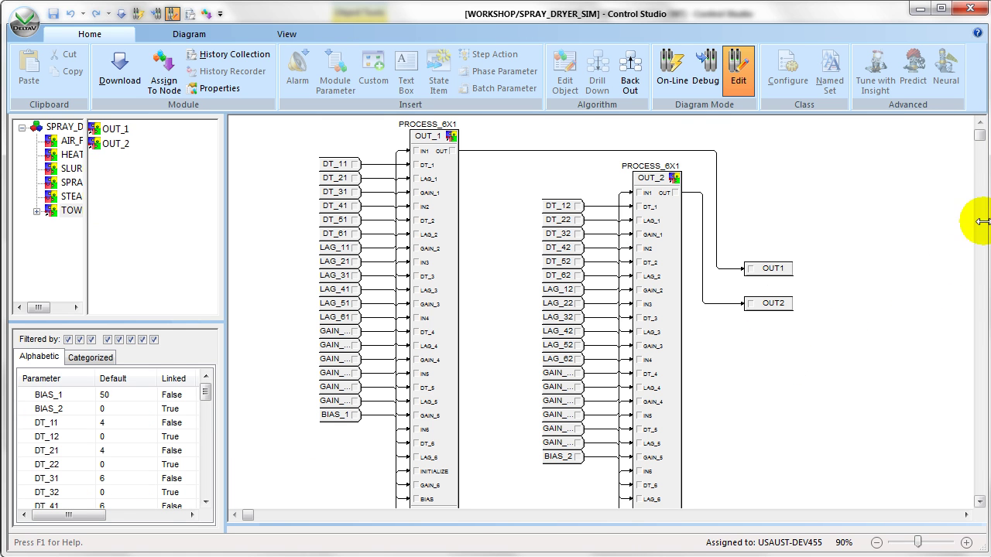
{"action": "left_click_drag", "start_coordinate": [980, 136], "coordinate": [978, 310]}
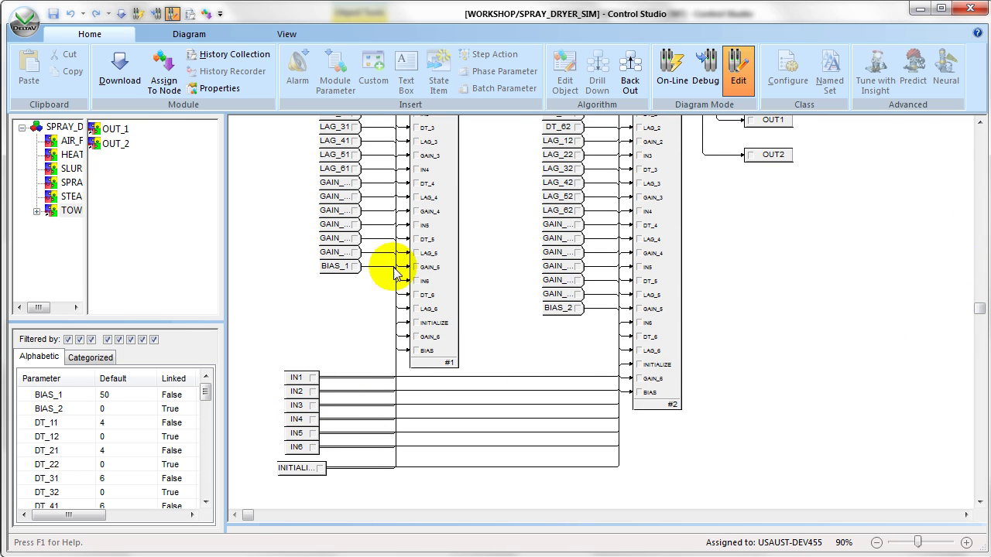
{"action": "left_click", "coordinate": [980, 123]}
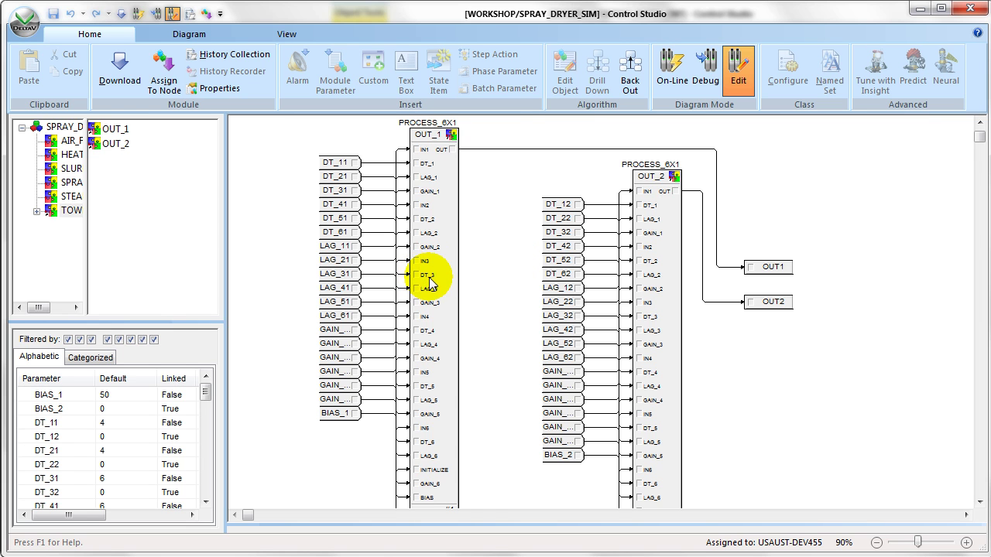
{"action": "double_click", "coordinate": [429, 279]}
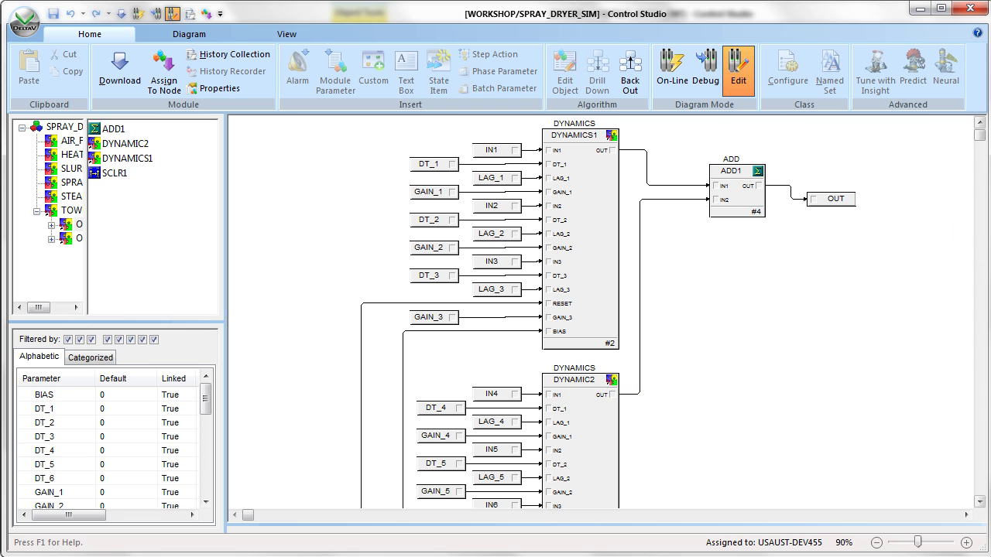
{"action": "mouse_move", "coordinate": [981, 140]}
{"action": "left_mouse_down"}
{"action": "mouse_move", "coordinate": [980, 325]}
{"action": "mouse_move", "coordinate": [975, 136]}
{"action": "left_mouse_up"}
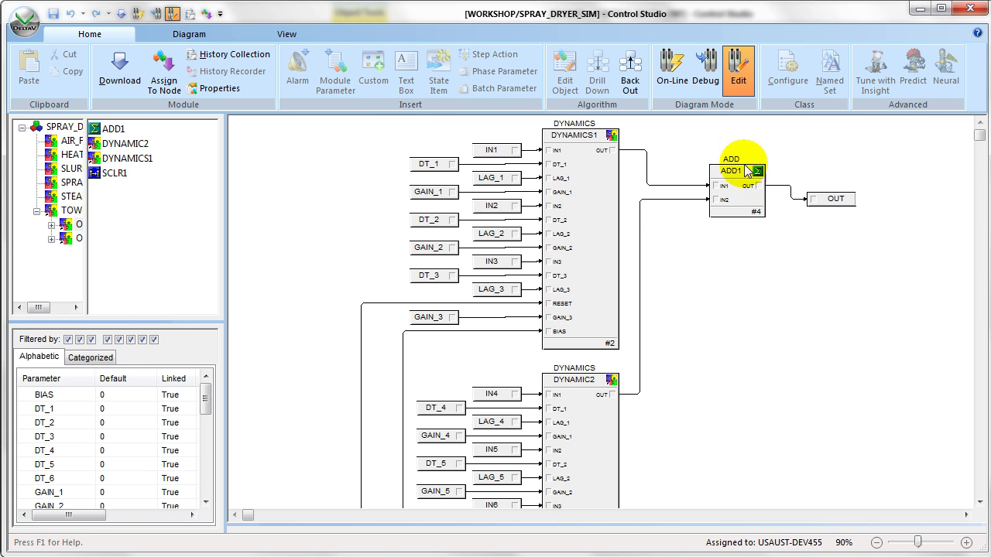
{"action": "double_click", "coordinate": [591, 251]}
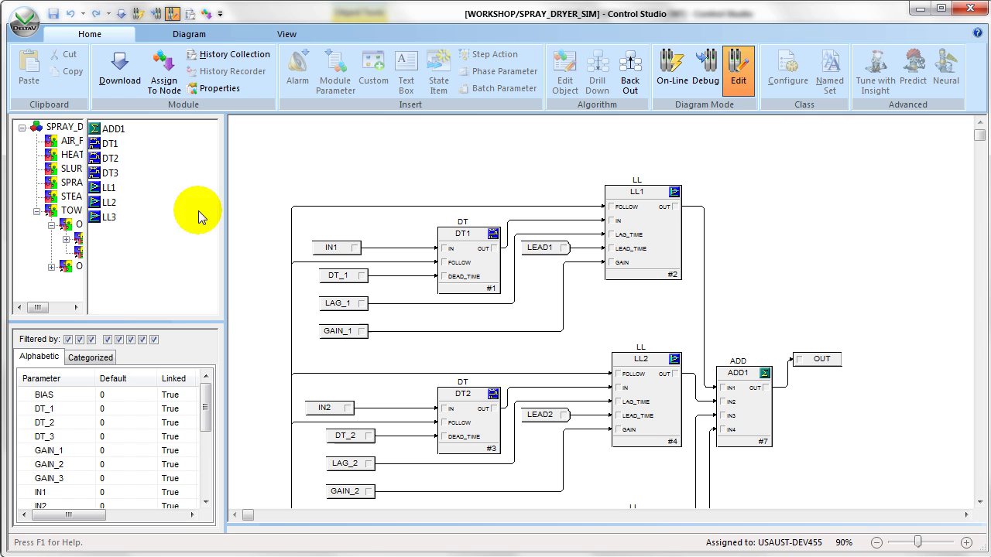
- Return to the SPRAY_DRYER_SIM diagram and list TOWER_PROCESS parameters such as LAG_11 and LAG_12
{"action": "left_click", "coordinate": [50, 128]}
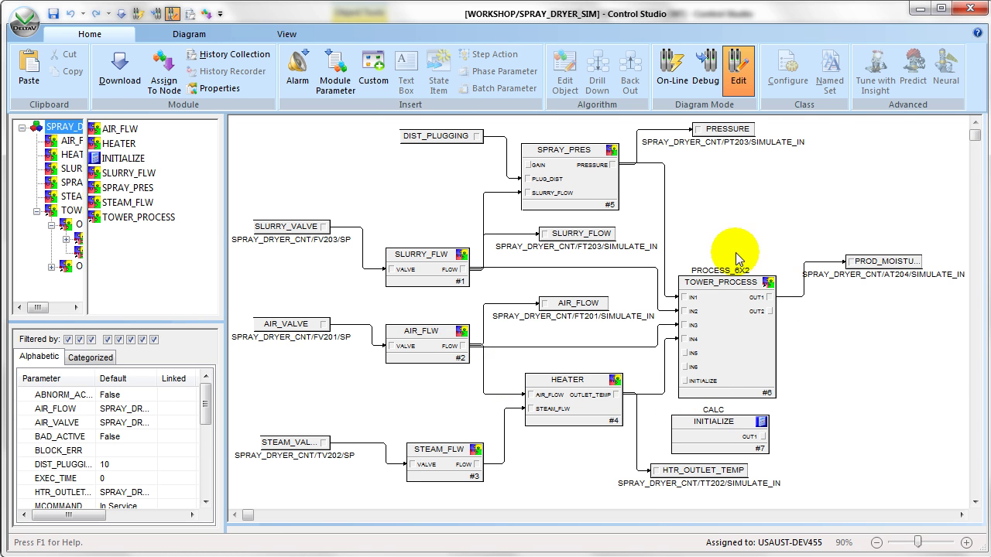
{"action": "left_click", "coordinate": [737, 348]}
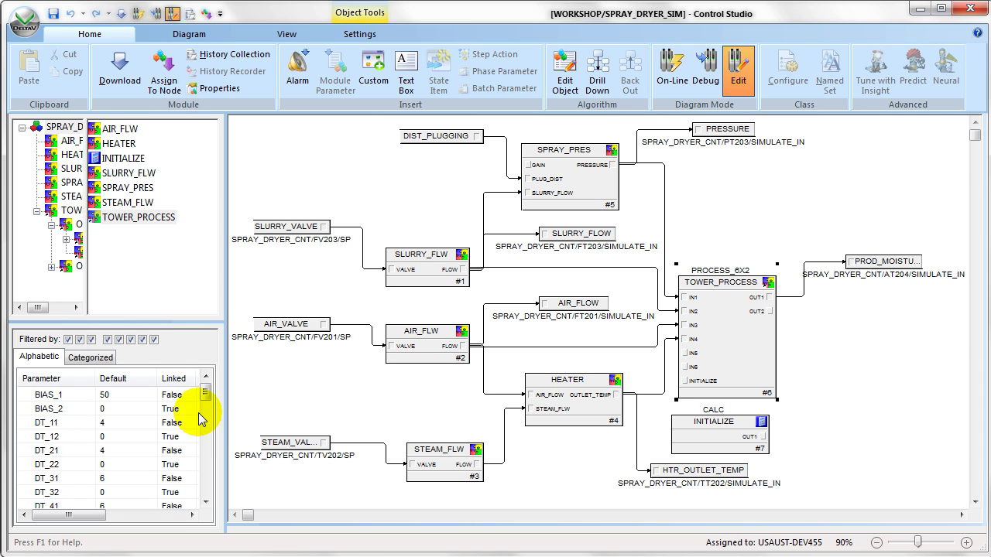
{"action": "left_click_drag", "start_coordinate": [206, 392], "coordinate": [194, 474]}
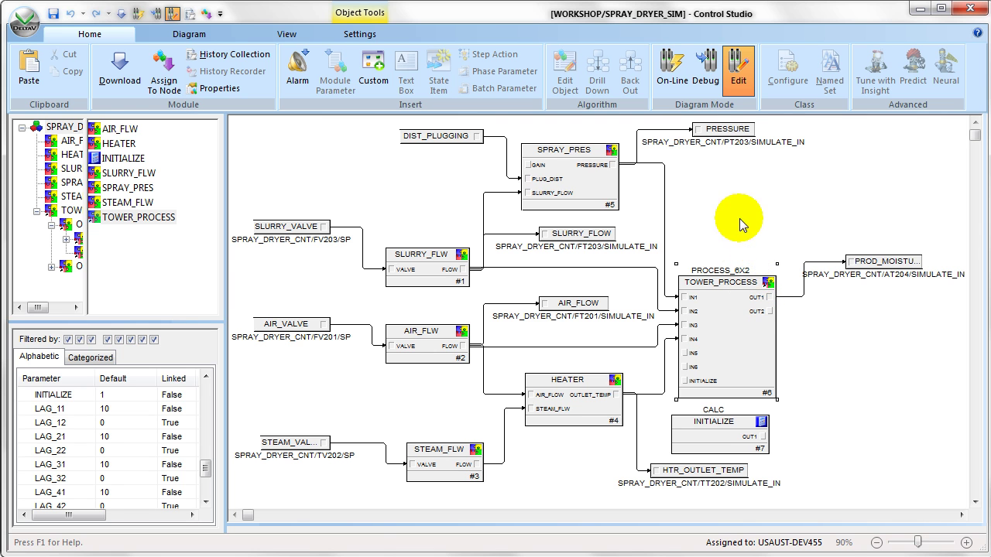
- Take the SPRAY_DRYER_SIM module on-line
{"action": "left_click", "coordinate": [672, 82]}
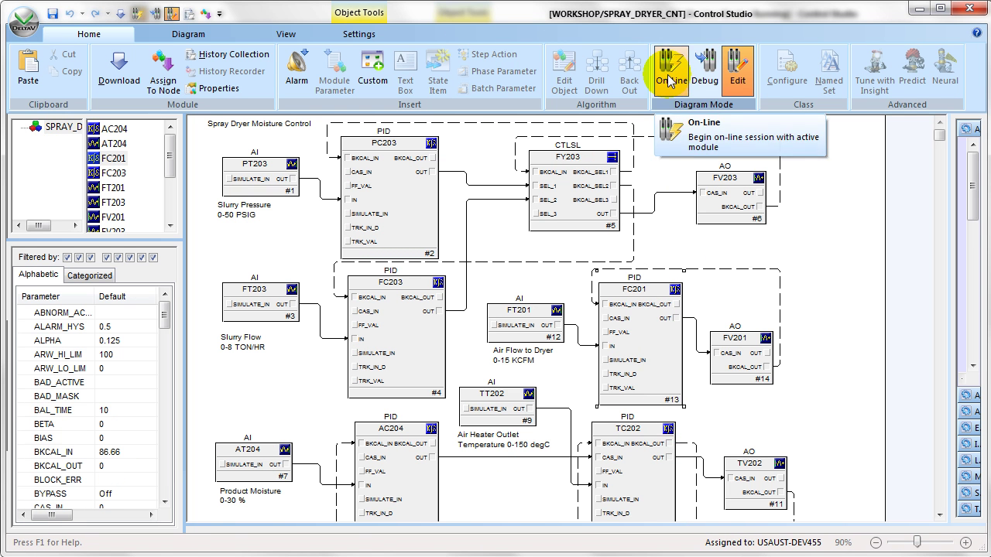
- Run SPRAY_DRYER_CNT on-line and bring up FC203's SP properties, showing setpoint 6
{"action": "left_click", "coordinate": [672, 81]}
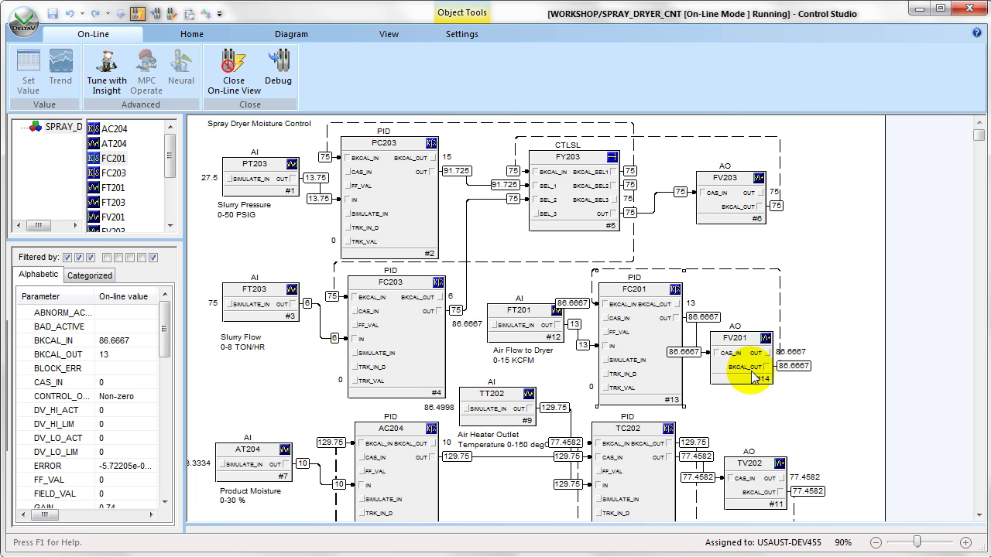
{"action": "left_click", "coordinate": [980, 514]}
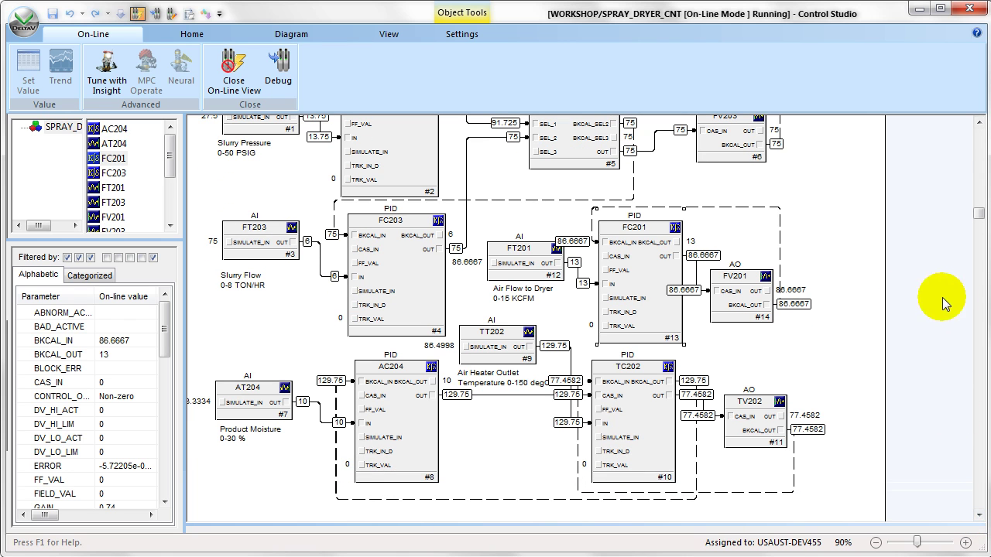
{"action": "left_click", "coordinate": [394, 265]}
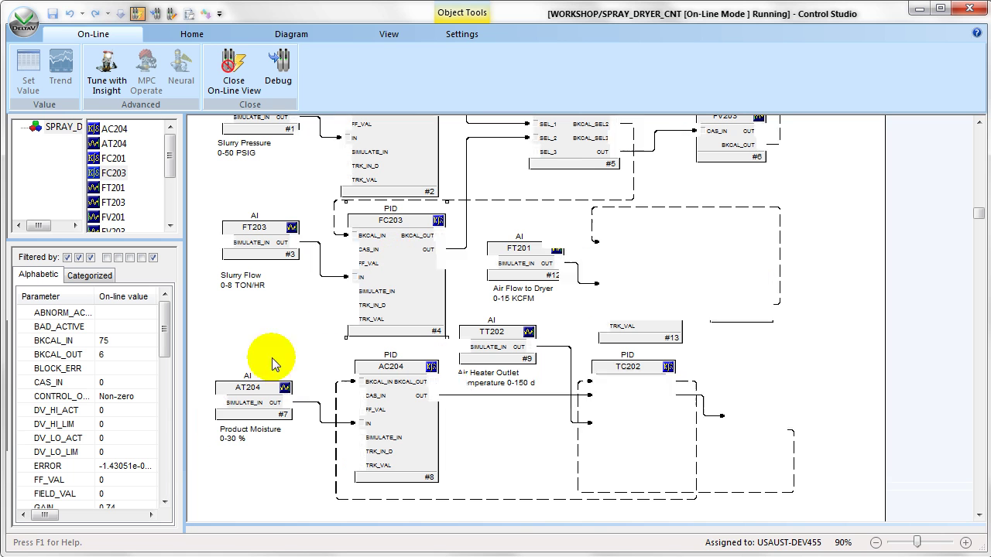
{"action": "left_click", "coordinate": [164, 462]}
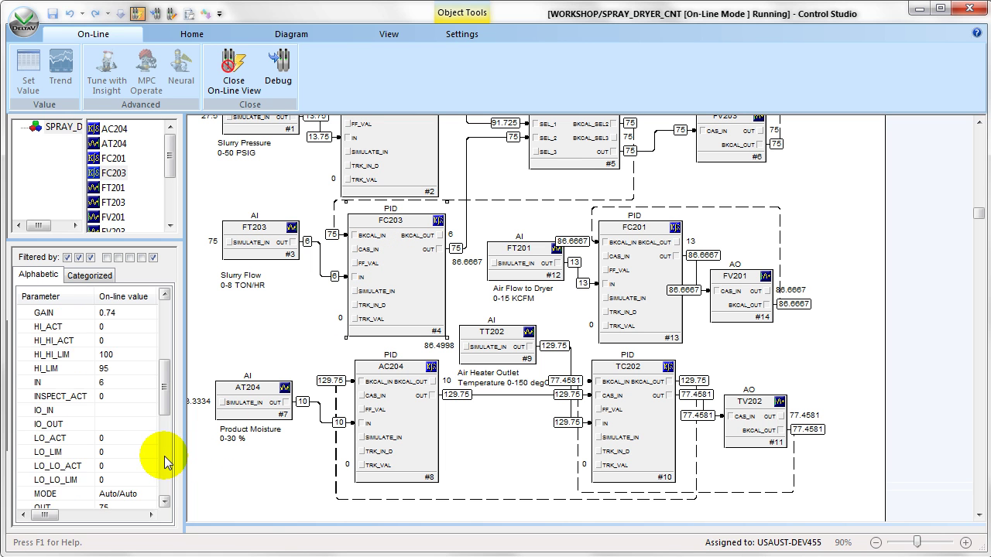
{"action": "left_click", "coordinate": [163, 458]}
- Enter 5 as FC203's SP value, replacing 6
{"action": "left_click", "coordinate": [39, 495]}
{"action": "double_click", "coordinate": [38, 496]}
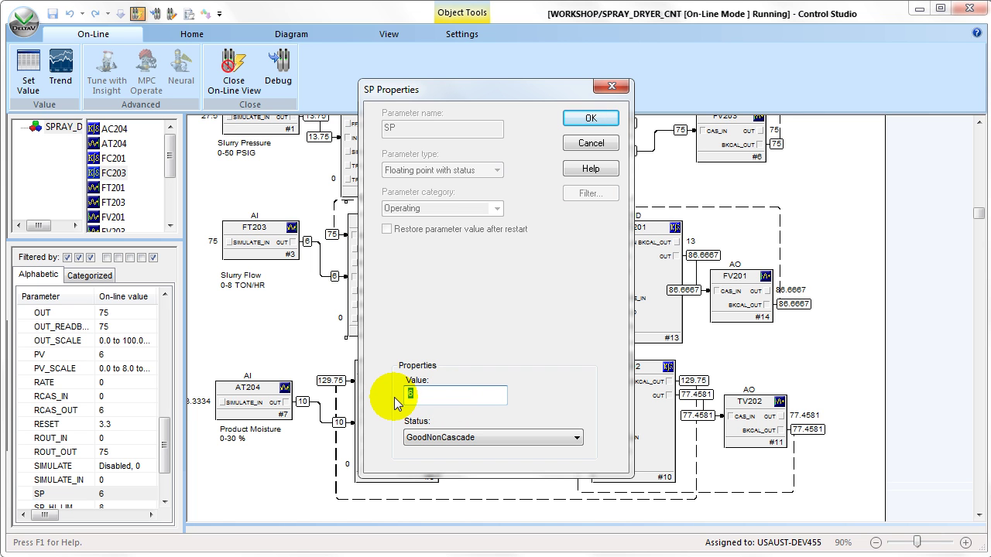
{"action": "type", "text": "5"}
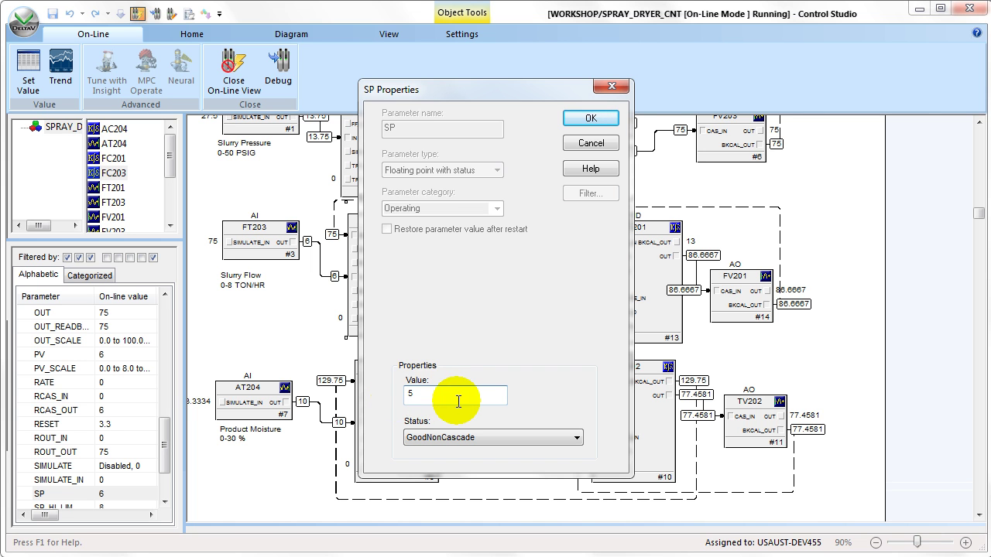
{"action": "key", "text": "Return"}
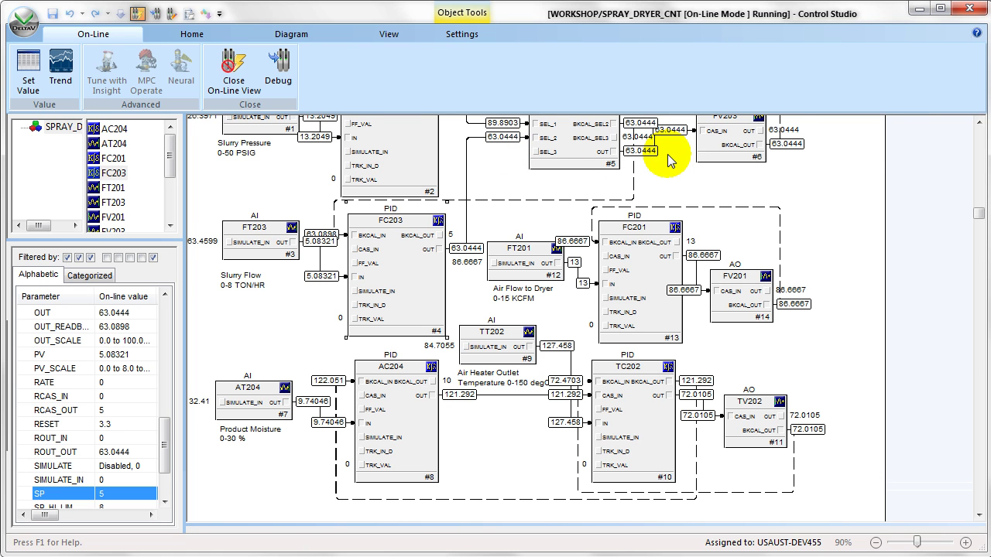
{"action": "left_click", "coordinate": [979, 124]}
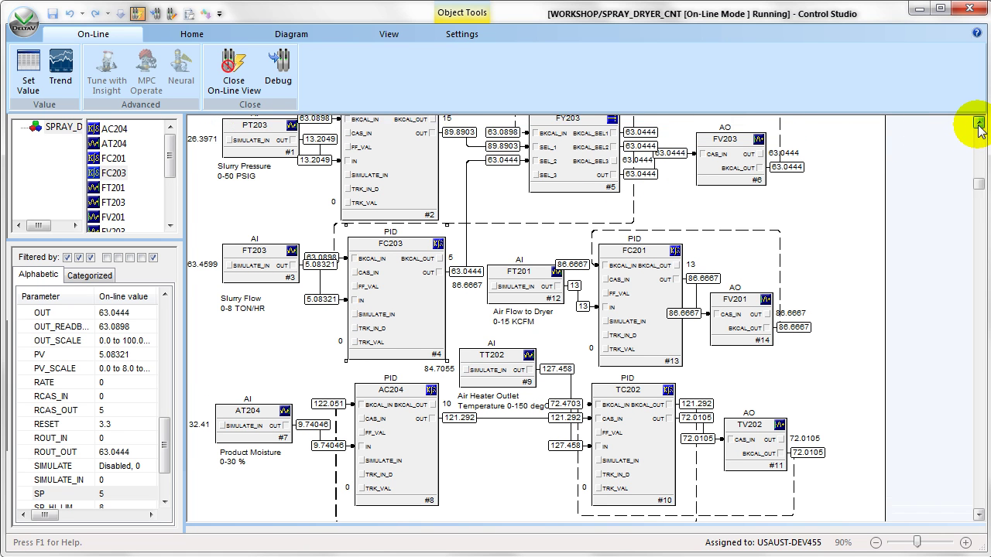
- Read the SPRAY_DRYER trends: slurry feed at 5.0 ton/hr, heater outlet recovering to 109.9 °C
{"action": "left_click", "coordinate": [979, 123]}
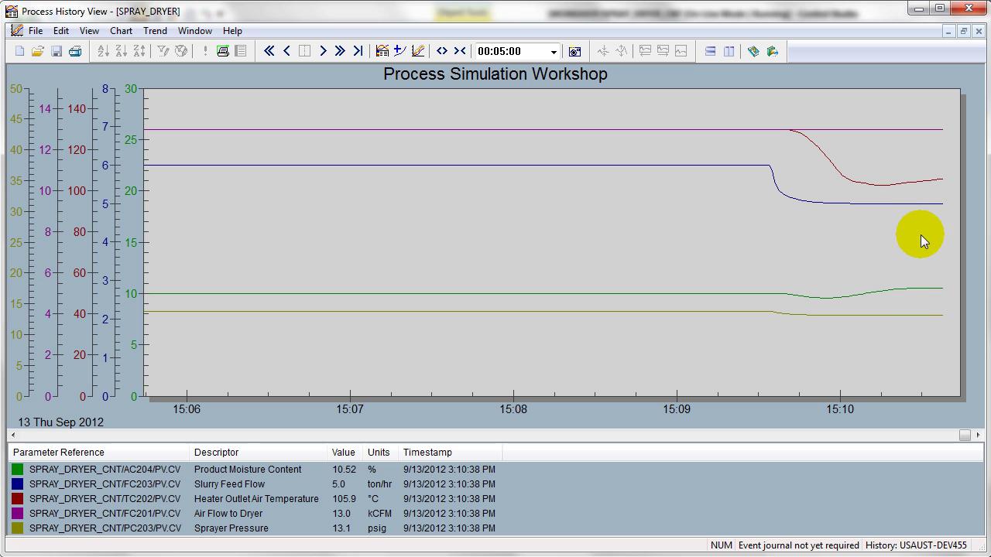
{"action": "mouse_move", "coordinate": [920, 296]}
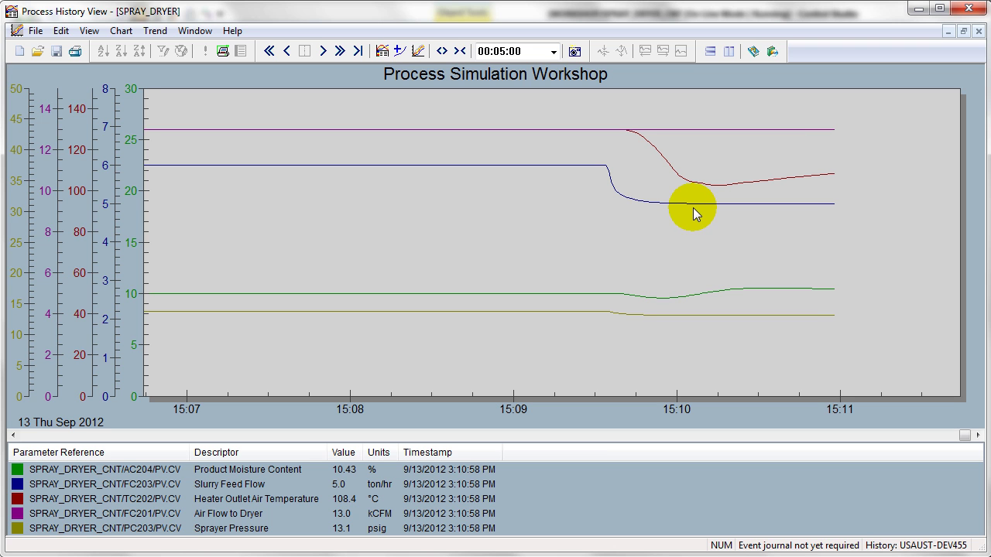
{"action": "mouse_move", "coordinate": [693, 206]}
{"action": "mouse_move", "coordinate": [671, 175]}
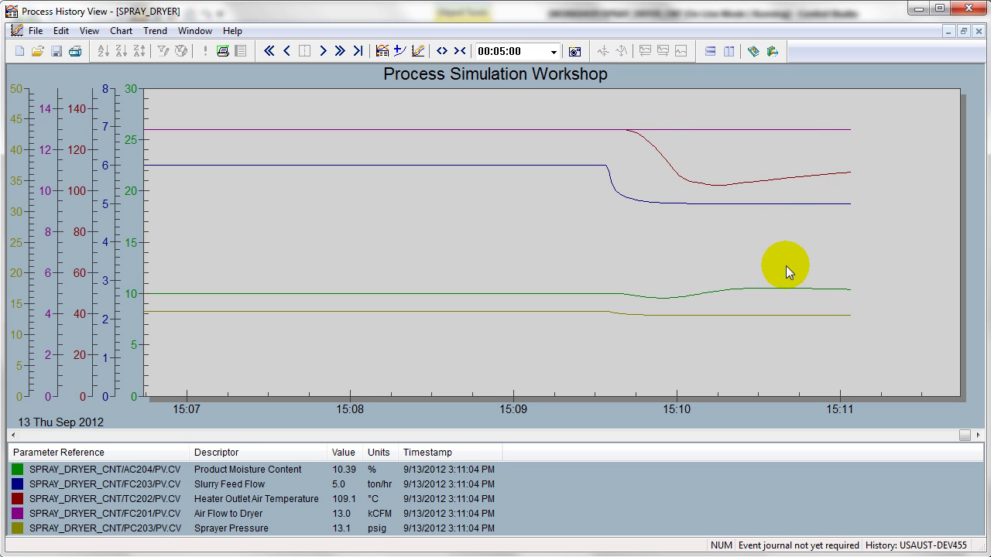
{"action": "mouse_move", "coordinate": [766, 295]}
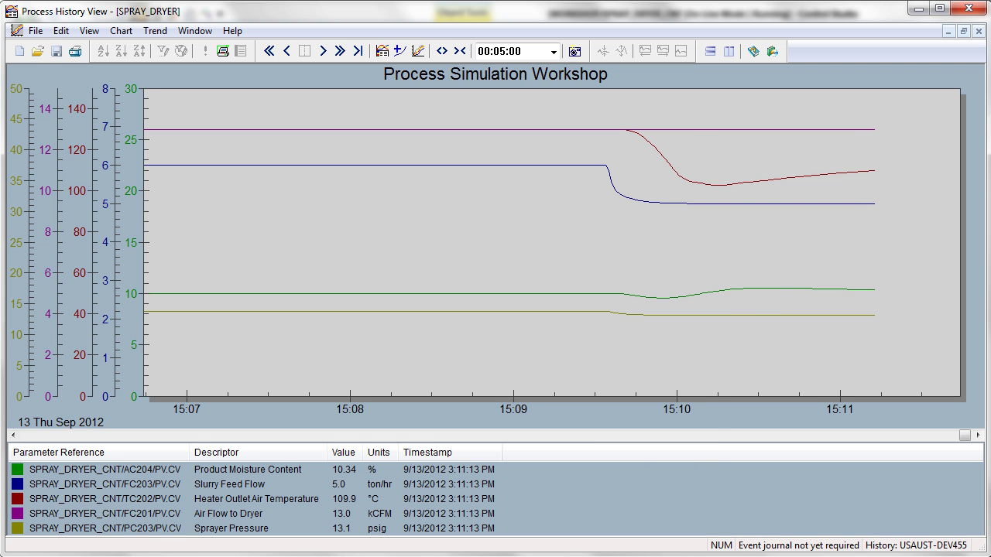
- Switch back to the on-line SPRAY_DRYER_SIM diagram, showing SLURRY_VALVE 62.5 and PROD_MOISTURE 34.4282
{"action": "key", "text": "alt+Tab"}
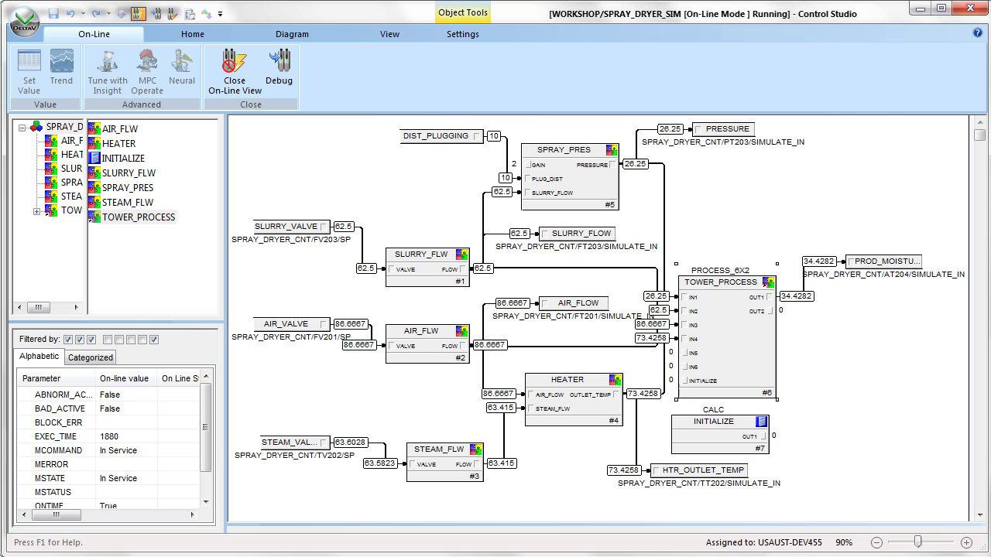